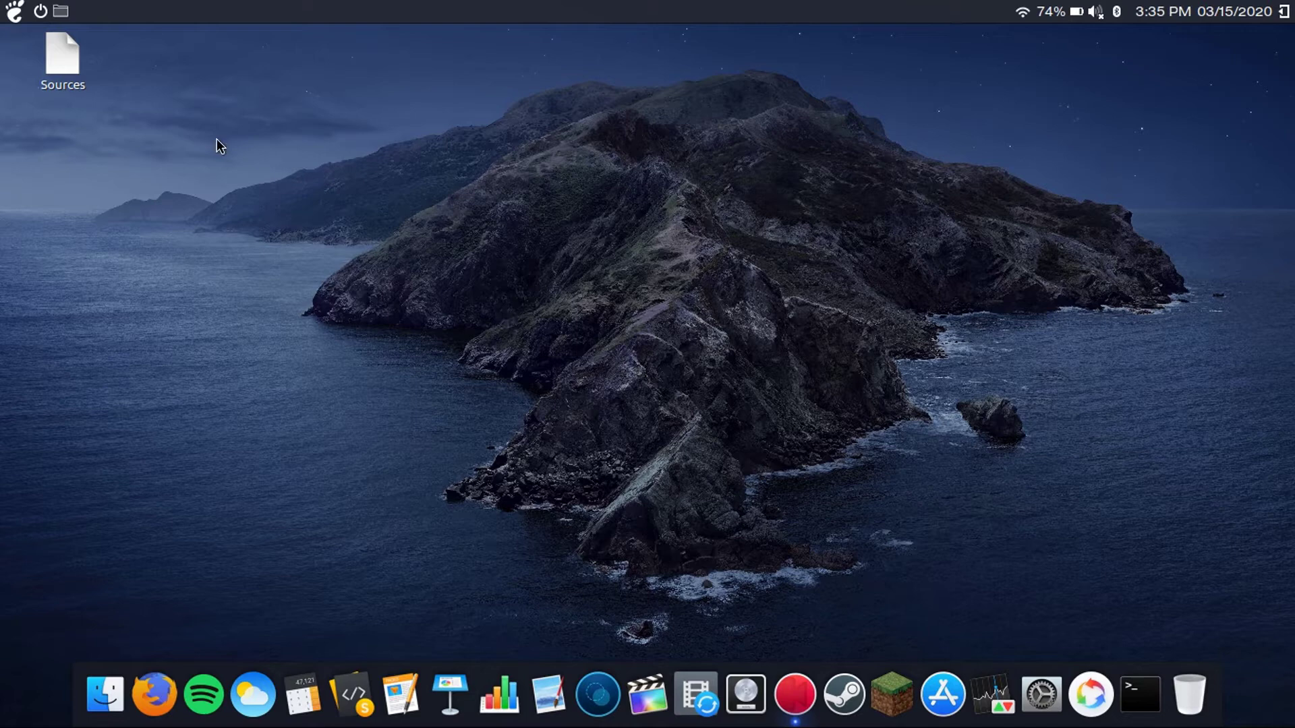
double_click(65, 61)
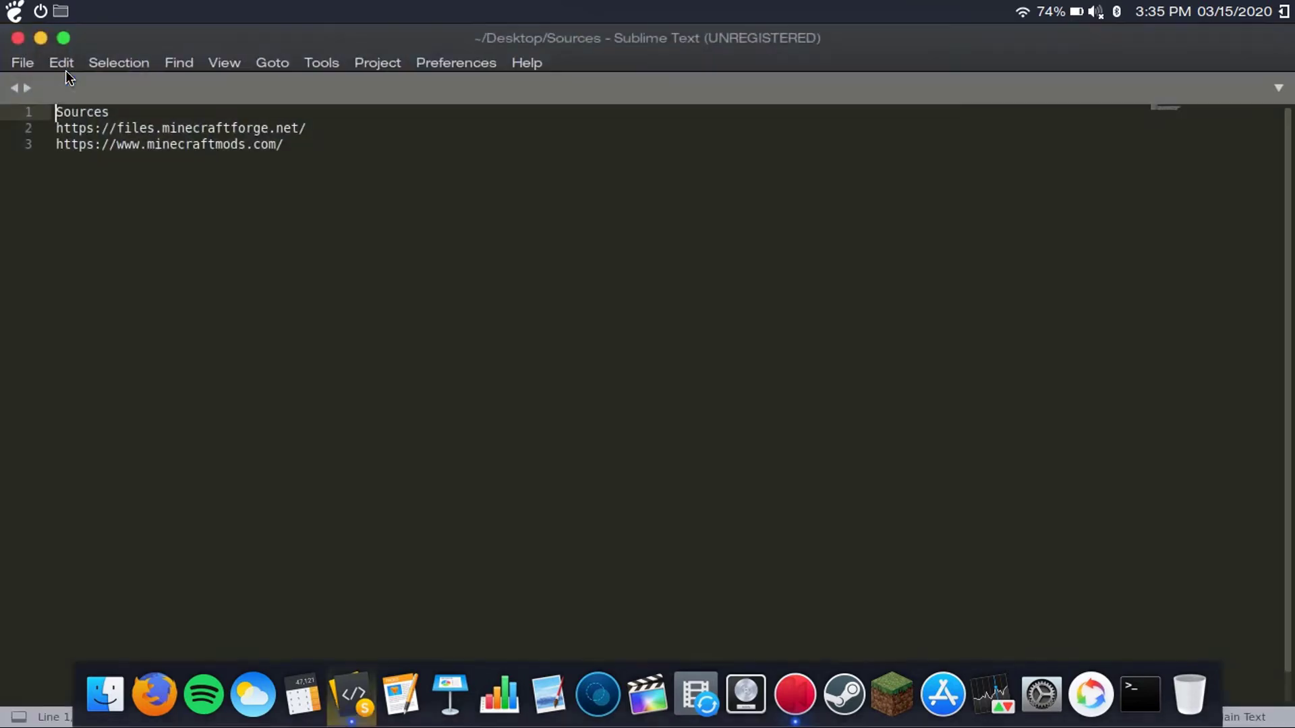
key(Down)
key(shift+Right)
key(shift+Right)
key(shift+Right)
key(shift+Right)
key(shift+Right)
key(shift+Right)
key(shift+Right)
key(shift+Right)
key(shift+Right)
key(shift+Right)
key(shift+Right)
key(shift+Right)
key(shift+Right)
key(shift+Right)
key(shift+Right)
key(shift+Right)
key(shift+Right)
key(shift+Right)
key(shift+Right)
key(shift+Right)
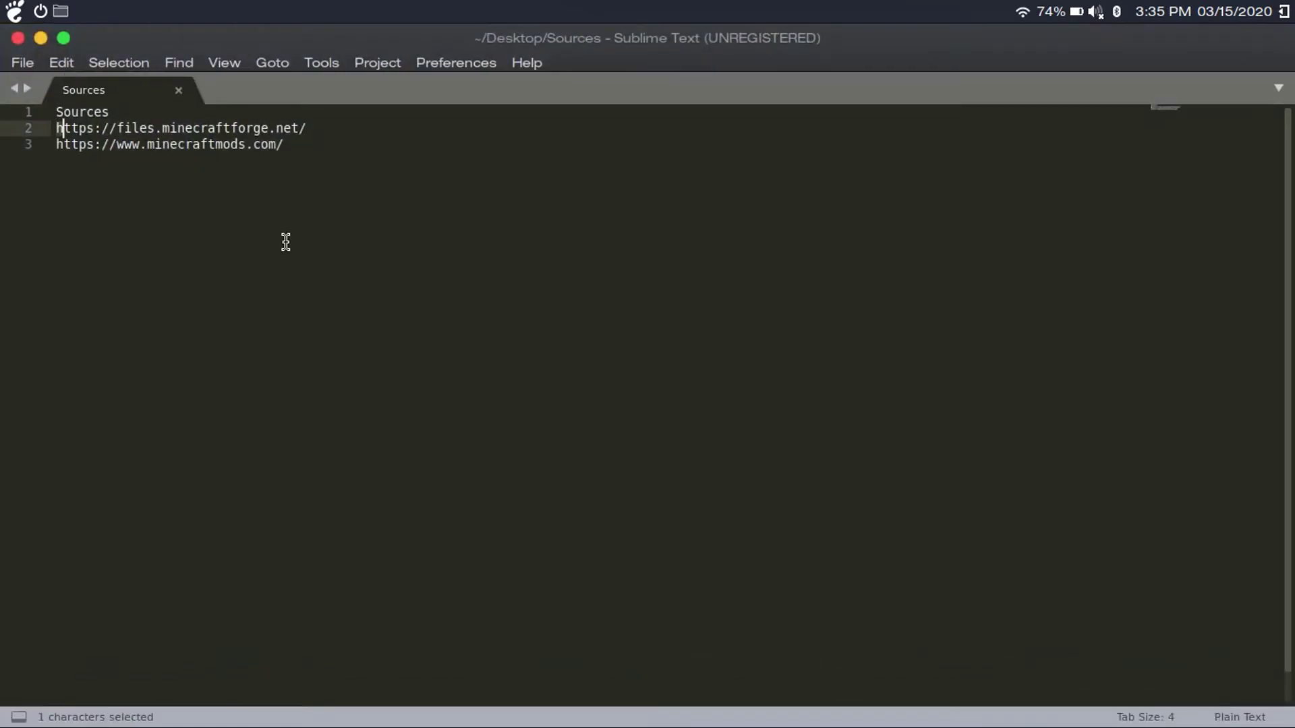
key(shift+Right)
key(shift+Right)
key(shift+Right)
key(shift+Right)
key(shift+Right)
key(shift+Right)
key(shift+Right)
key(shift+Right)
key(shift+Right)
key(shift+Right)
key(ctrl+c)
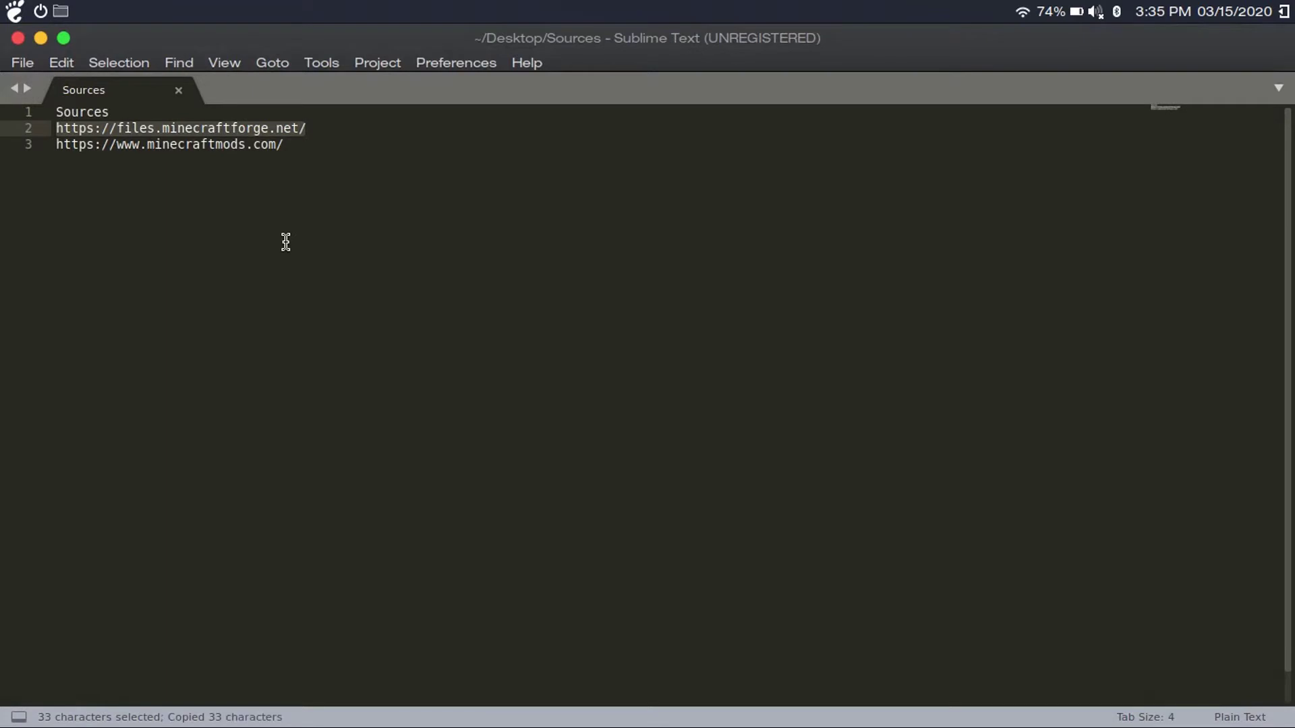
Switch to Firefox, open the Minecraft Forge site and show its downloads for Minecraft 1.11.2
click(147, 709)
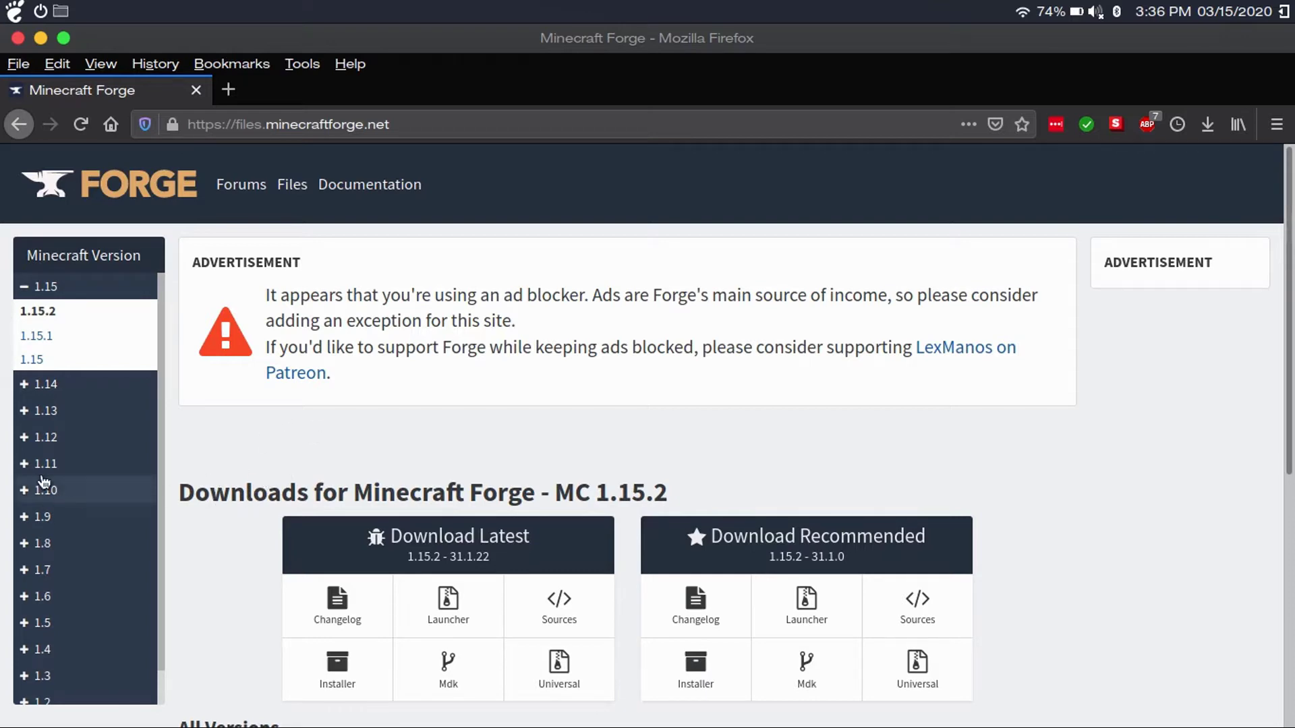
click(45, 463)
click(45, 487)
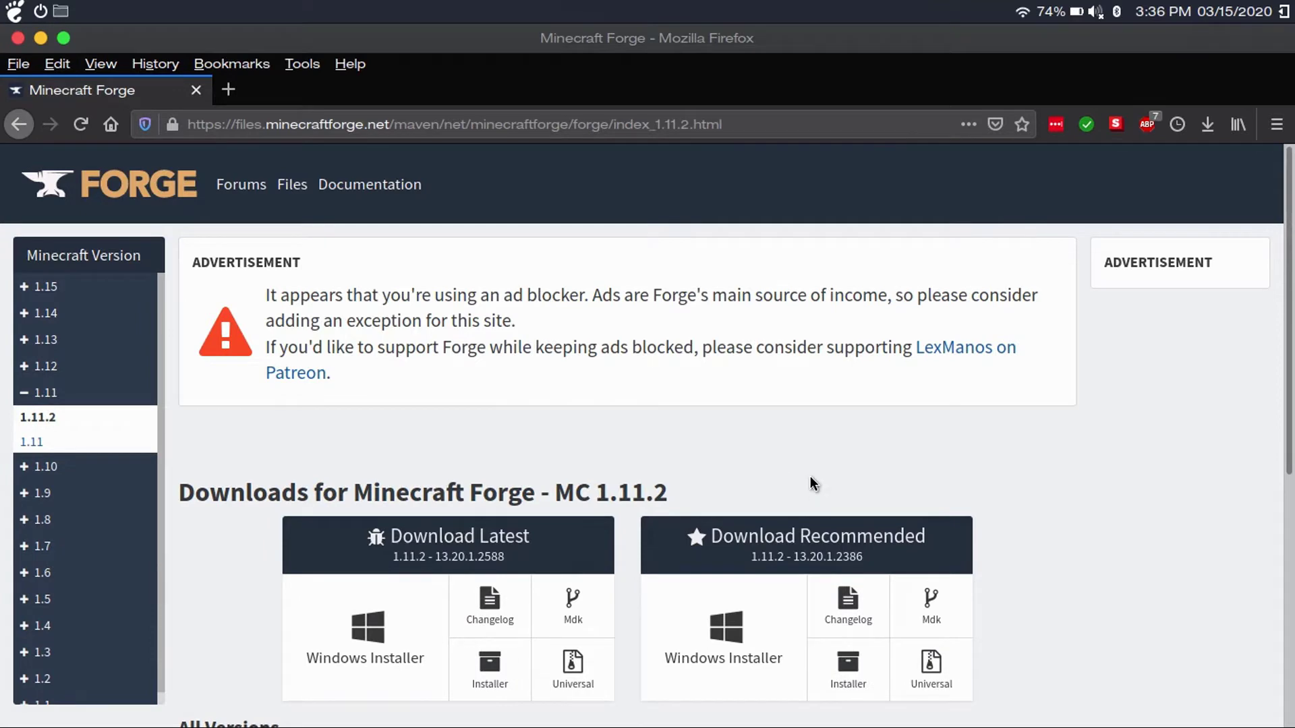
Request the recommended Forge 1.11.2 installer, skip the advertisement and cancel saving the file
scroll(813, 484, down, 3)
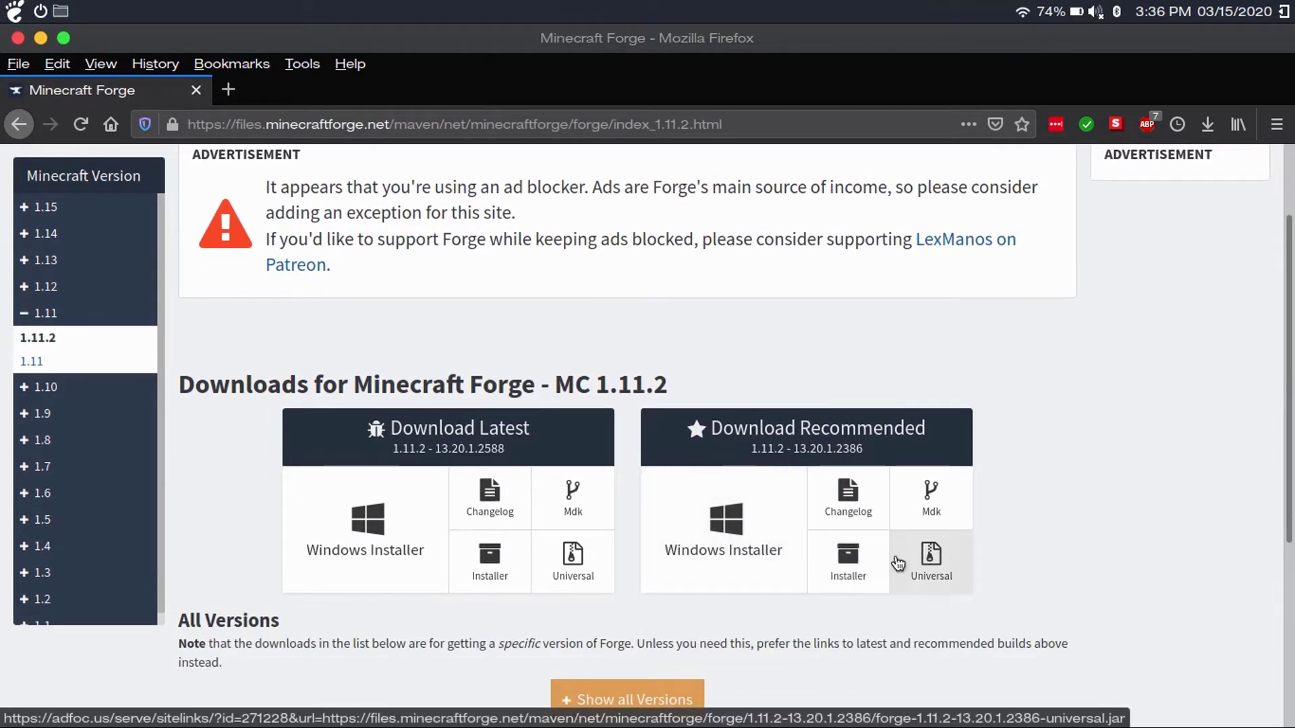
click(878, 564)
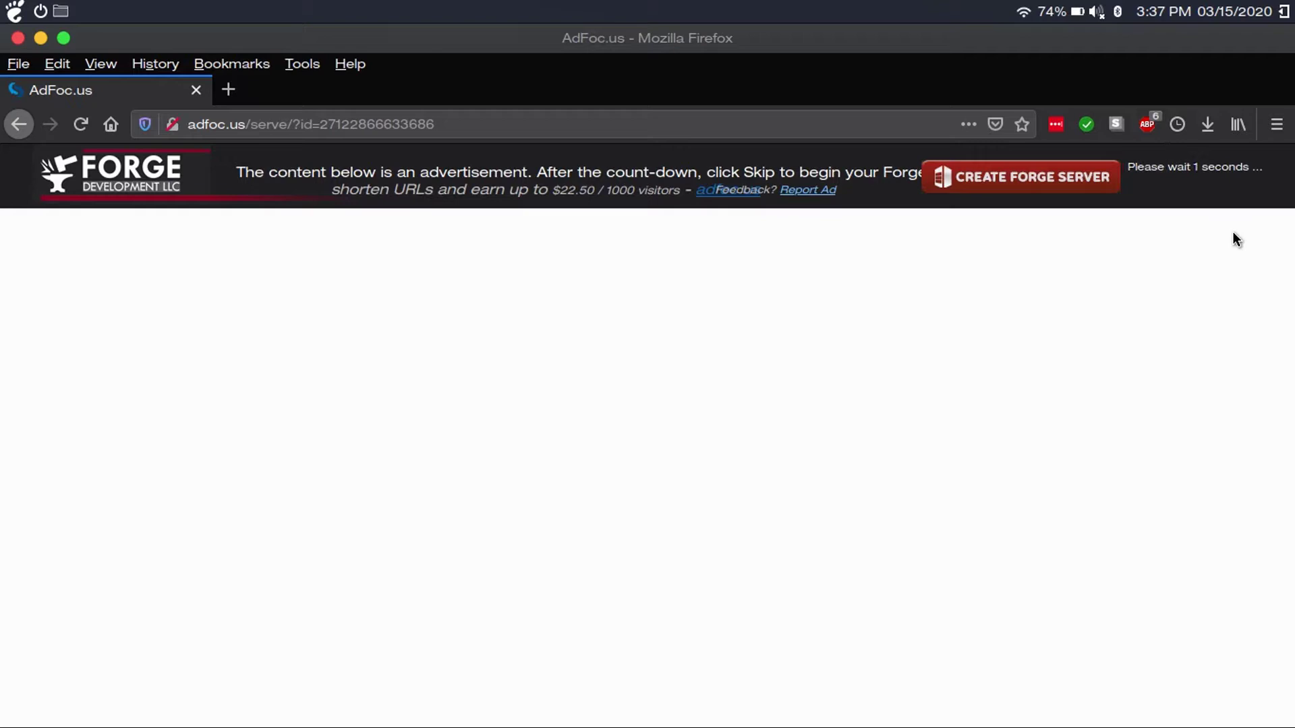
click(1202, 192)
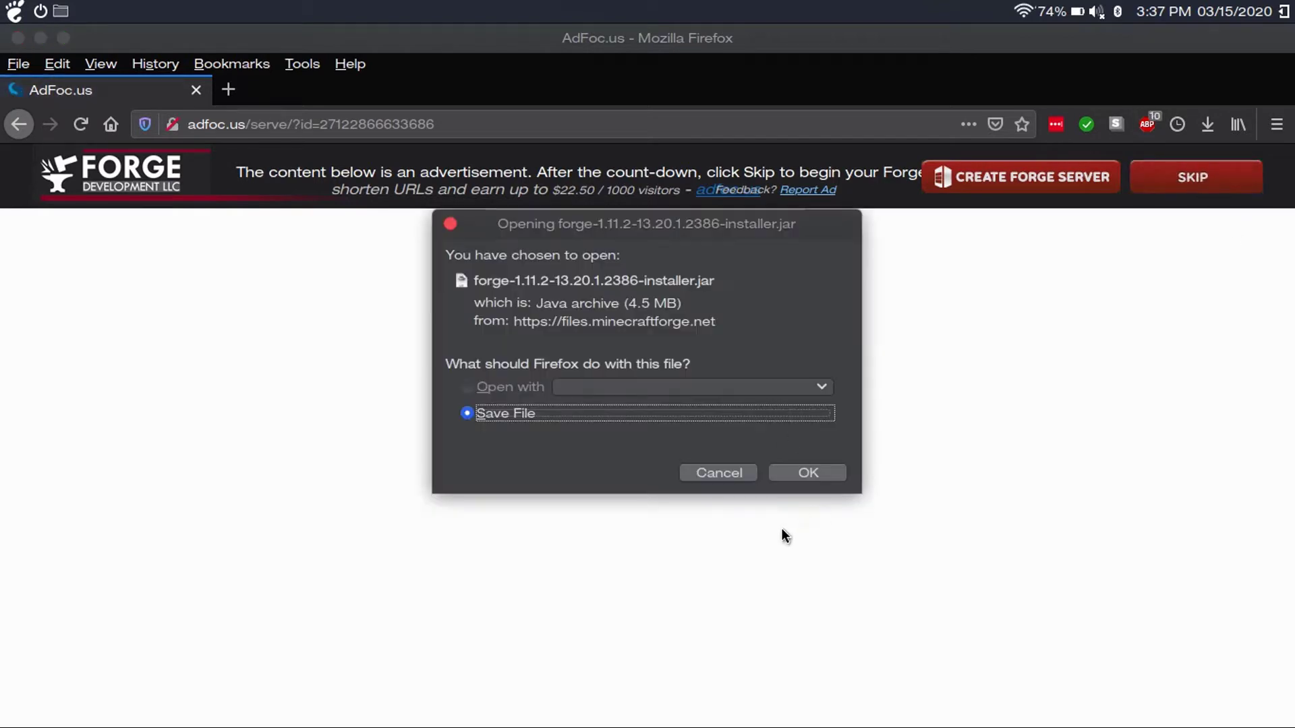
click(712, 472)
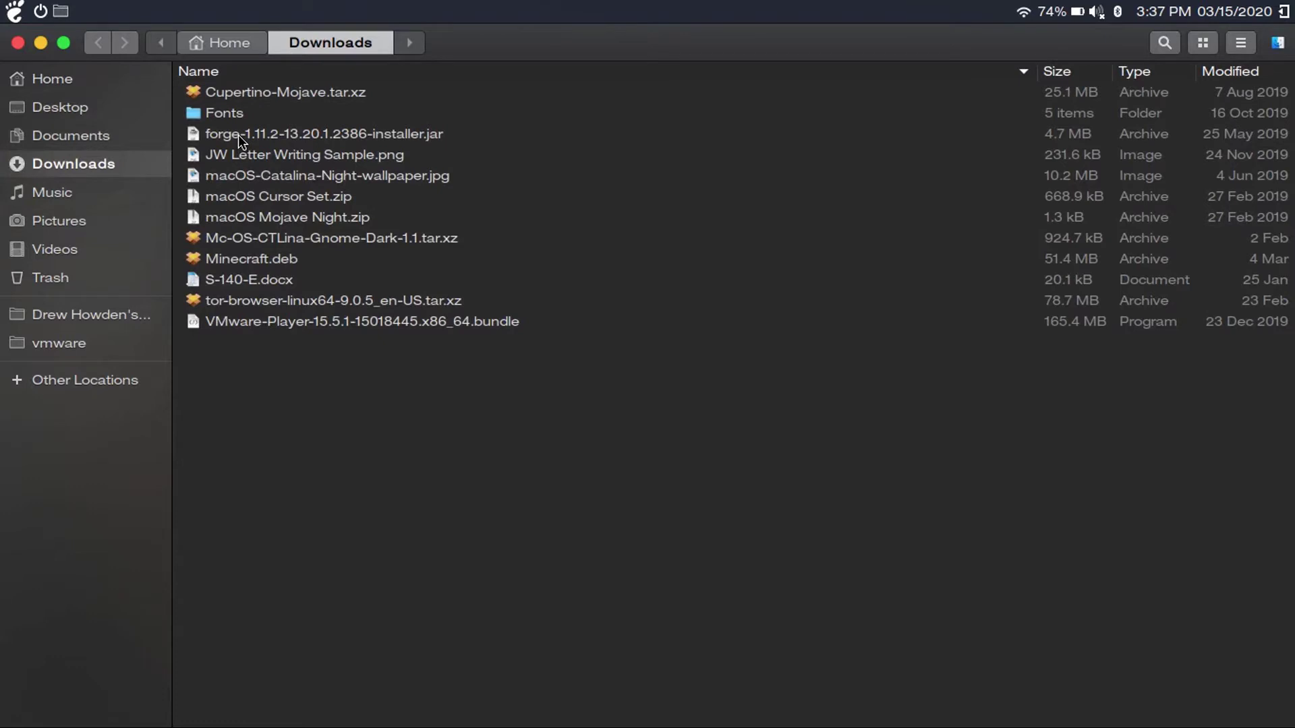
Check in the properties of forge-1.11.2-13.20.1.2386-installer.jar whether the file may be executed as a program
right_click(231, 135)
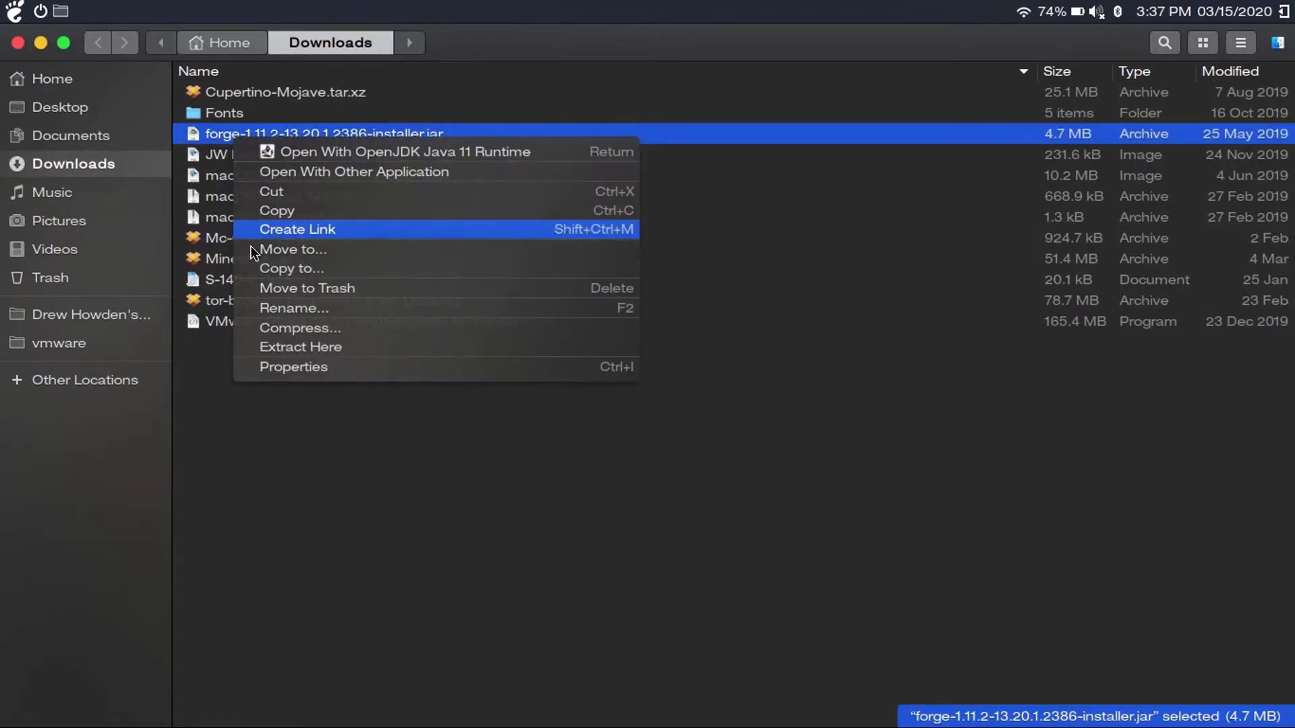
click(259, 367)
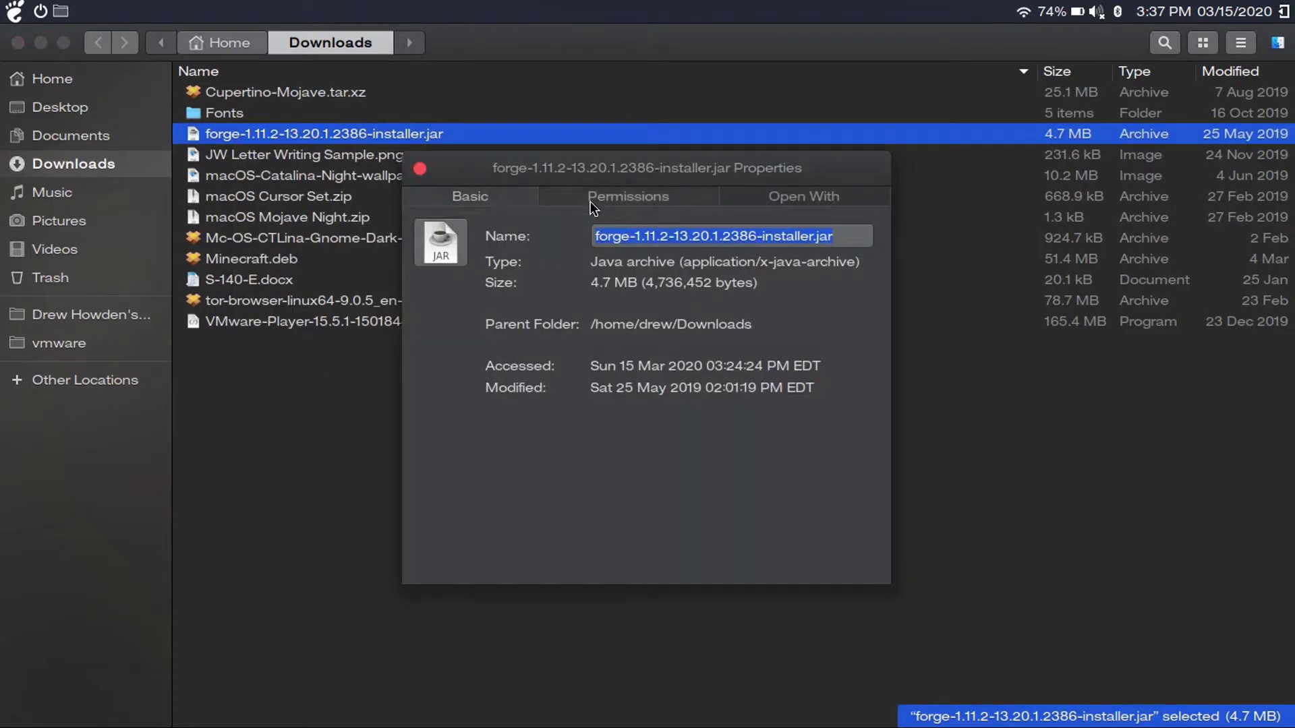
click(585, 195)
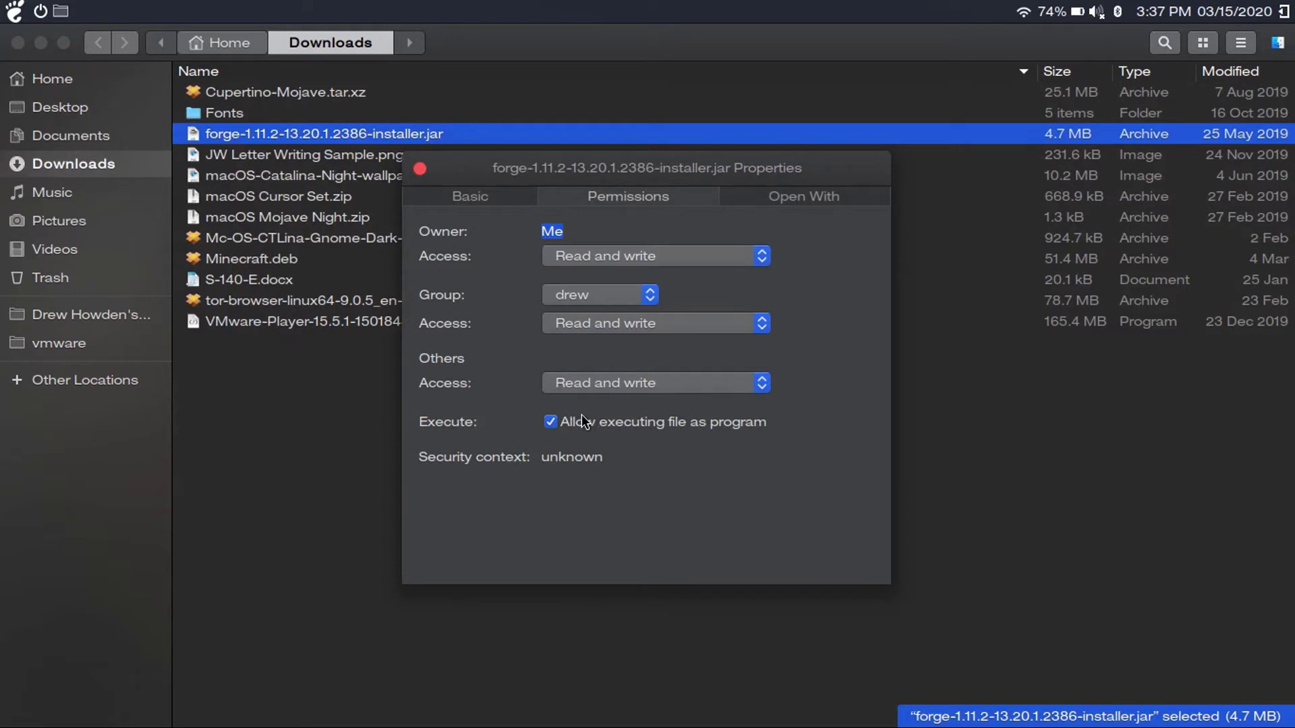
click(419, 169)
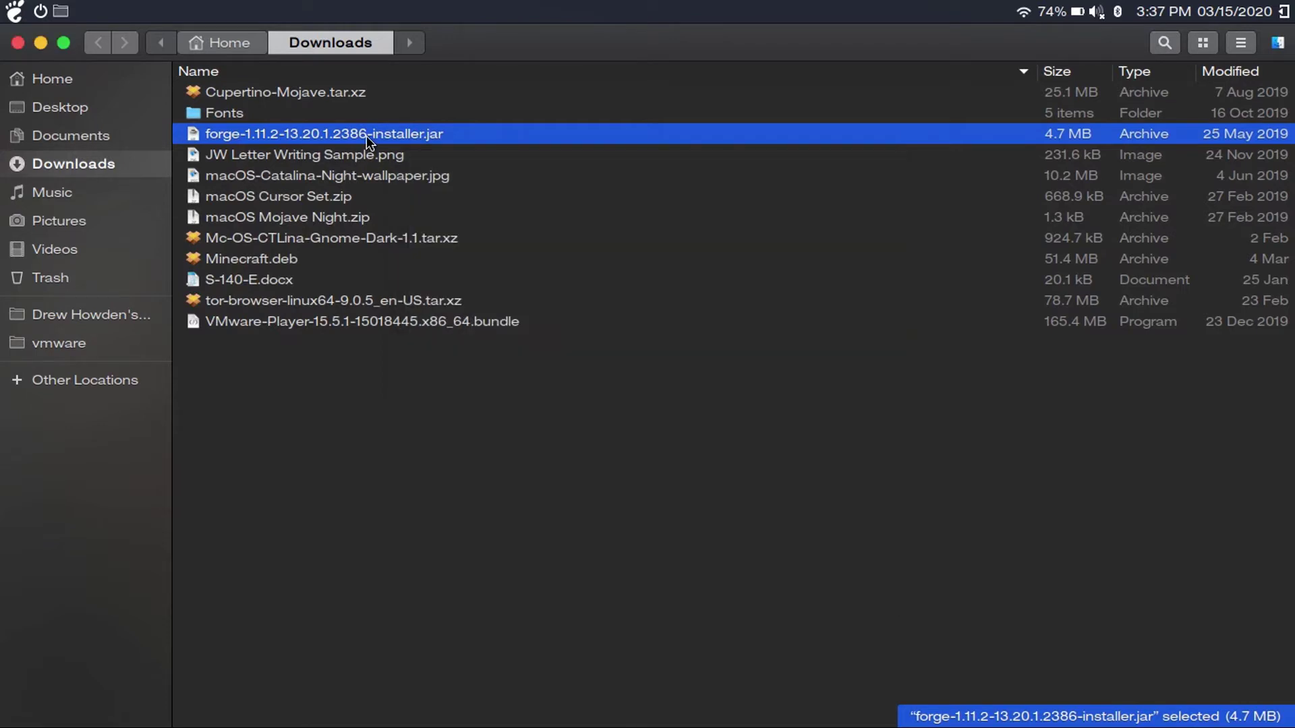
Run the Forge 1.11.2 installer to install the client, and check for the forge profile in the Minecraft Launcher
double_click(368, 140)
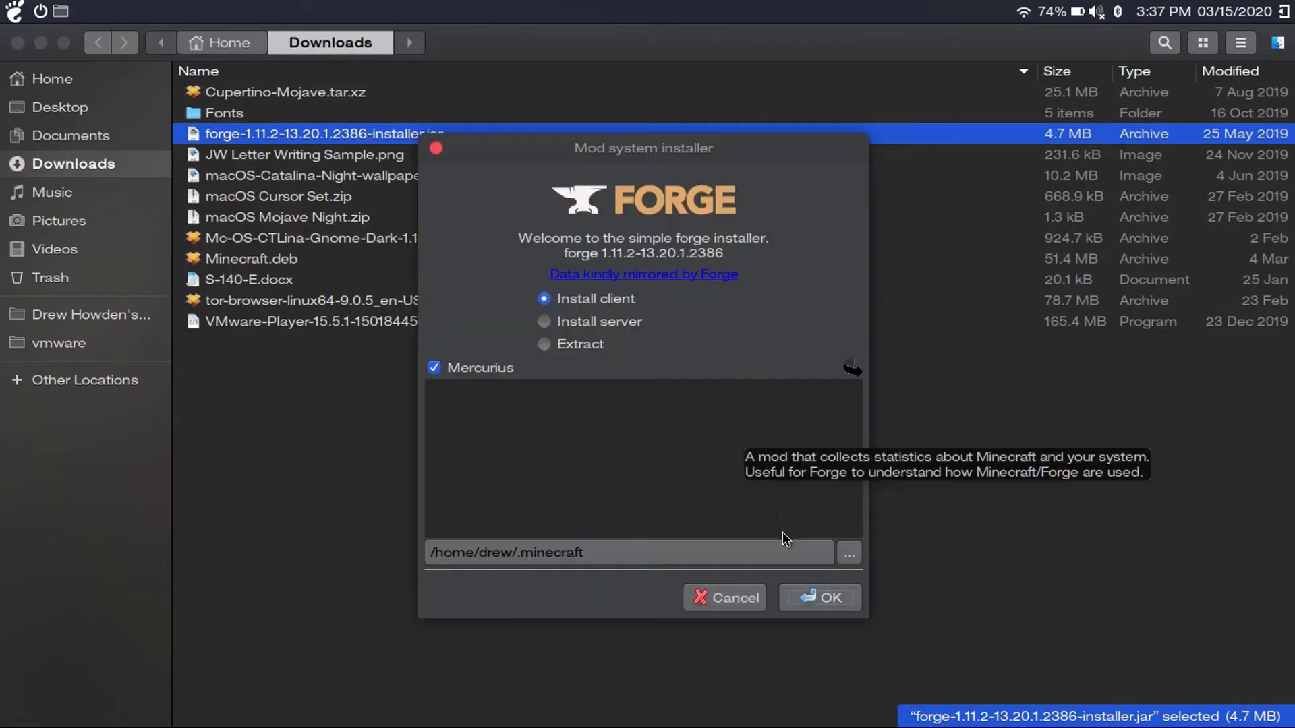
click(817, 602)
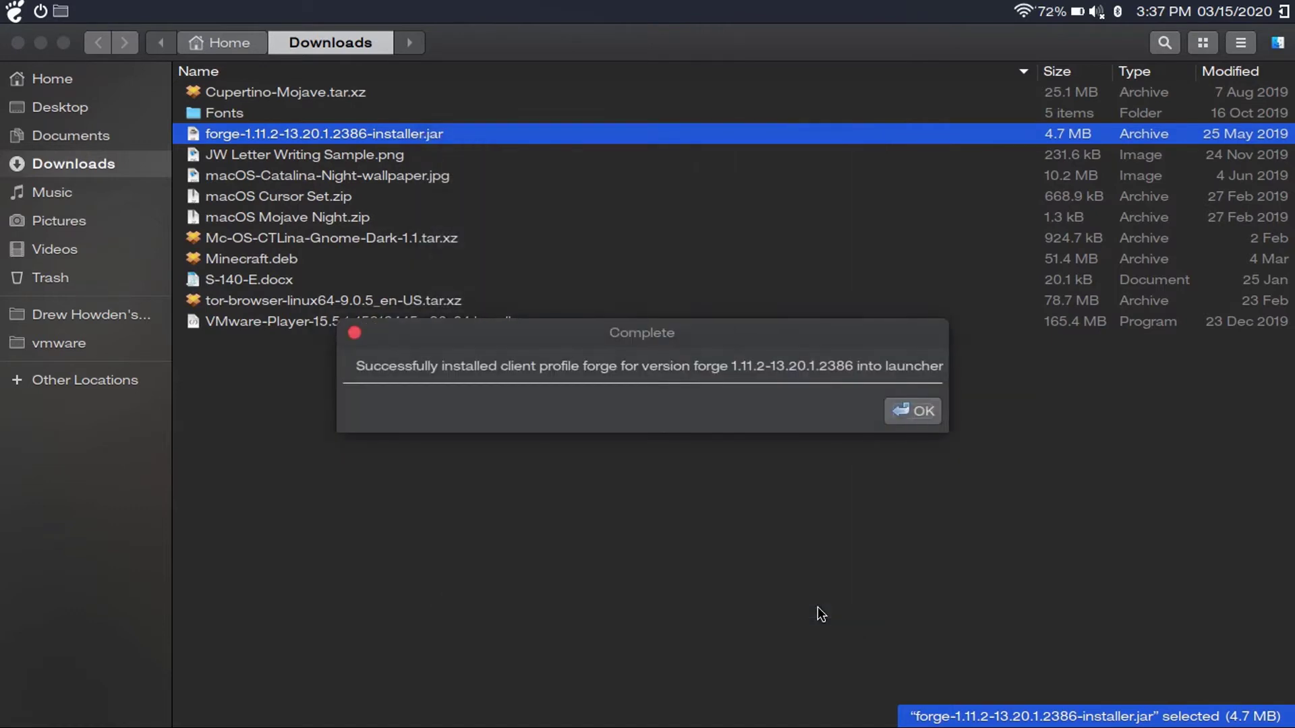
click(902, 412)
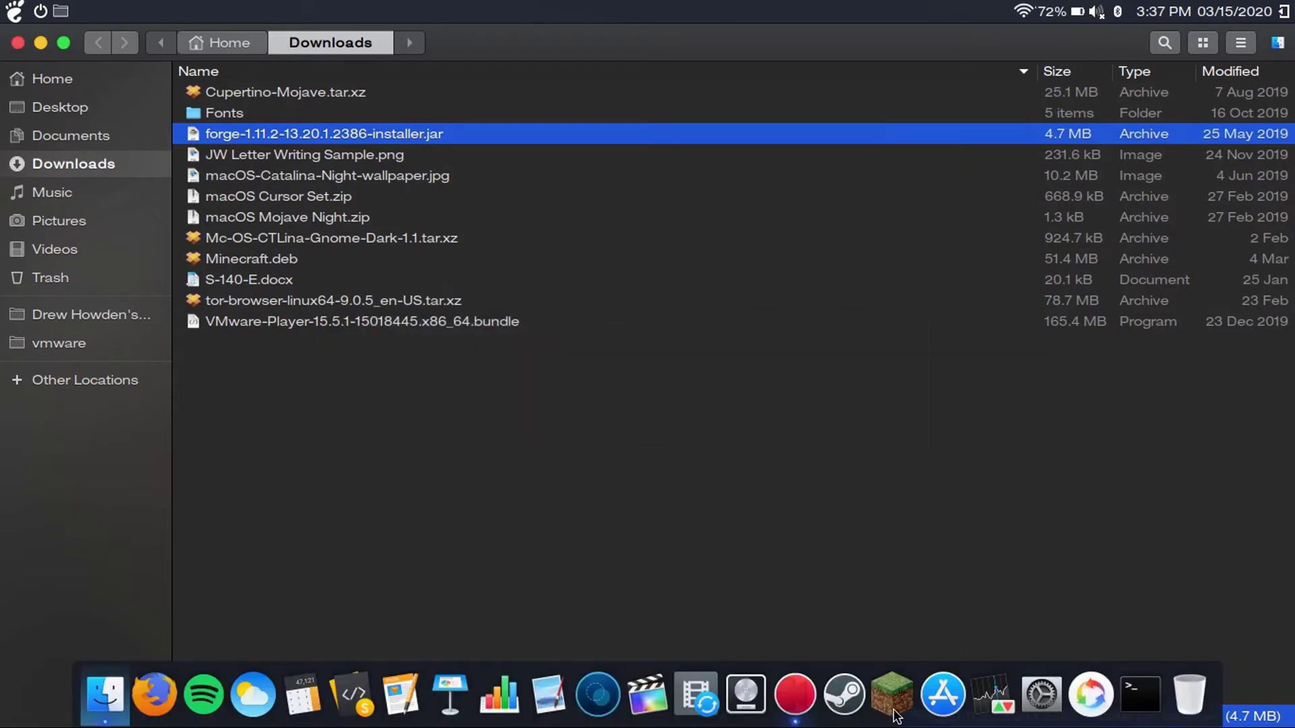
click(893, 709)
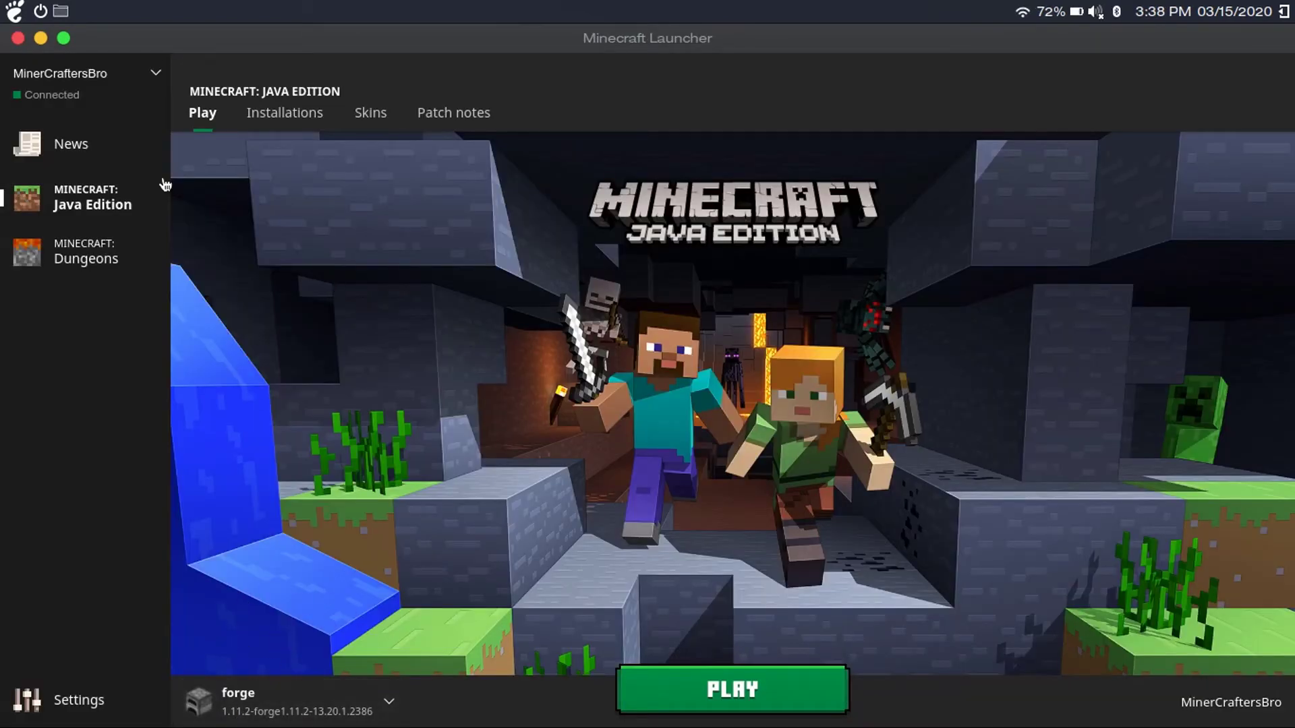
key(alt+F4)
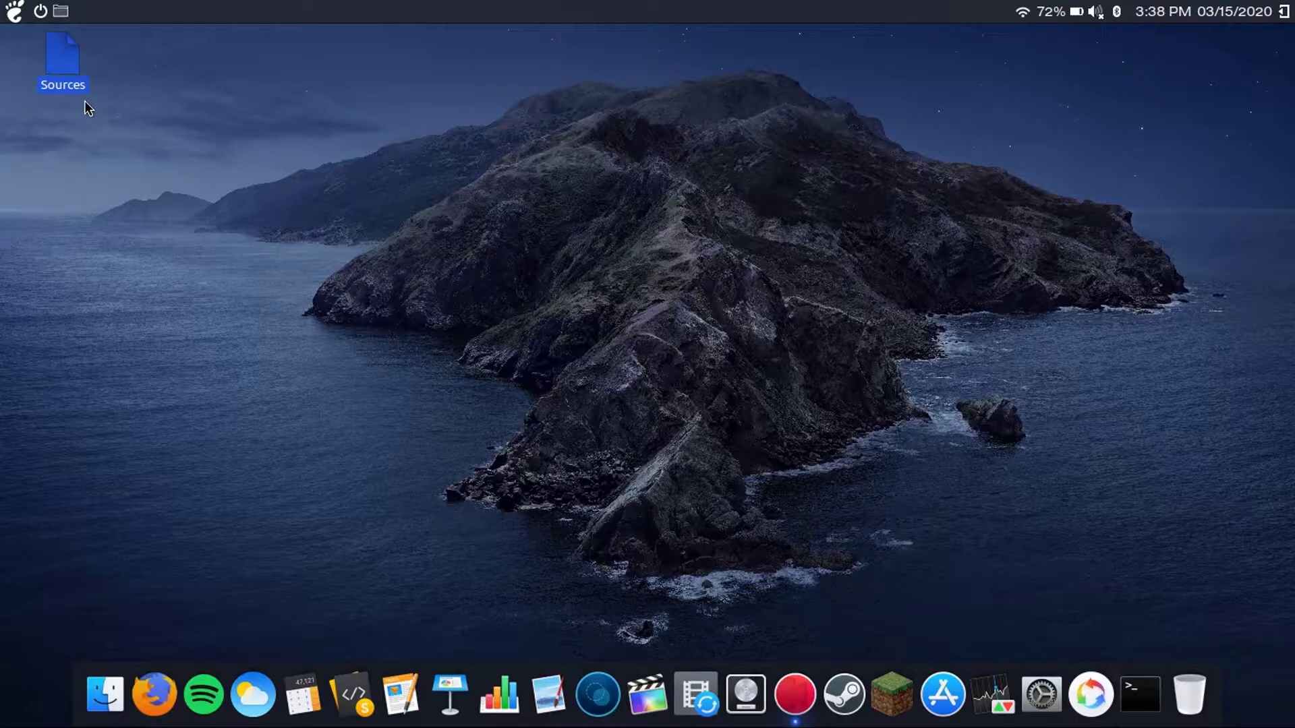
double_click(64, 71)
key(shift+Right)
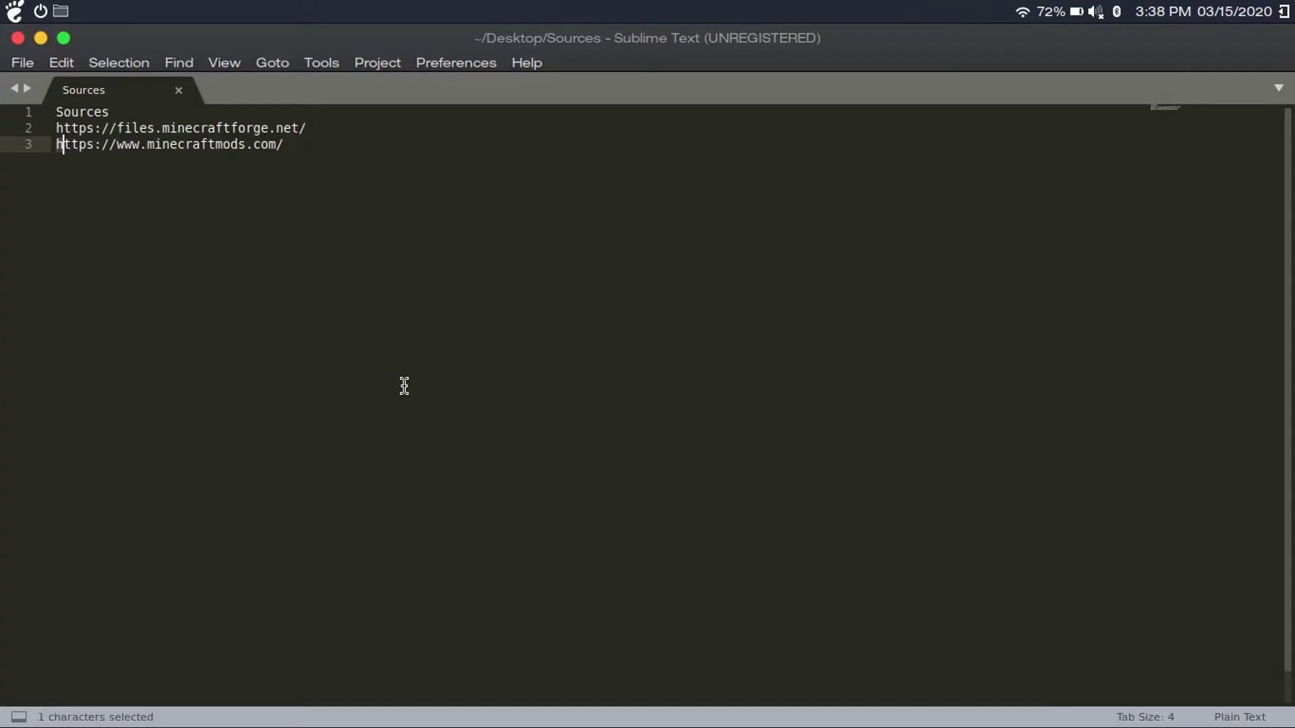
key(shift+End)
key(ctrl+c)
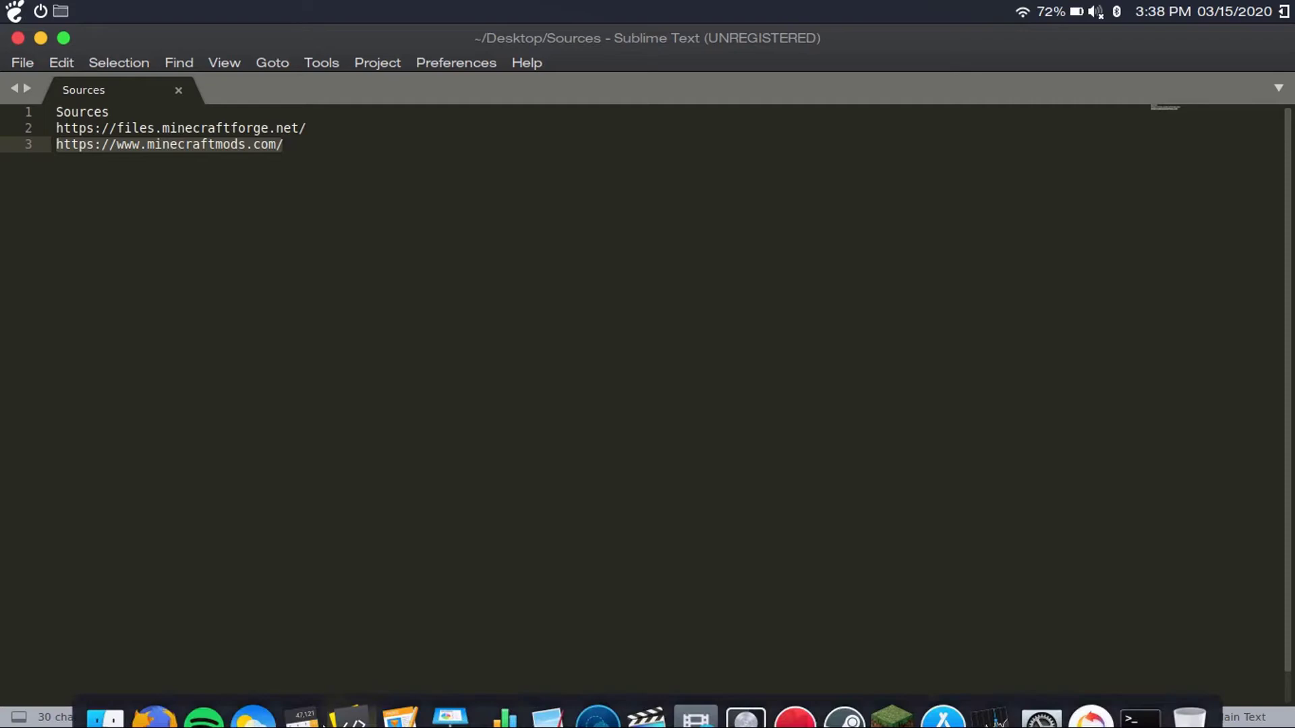
click(155, 718)
key(ctrl+v)
key(Return)
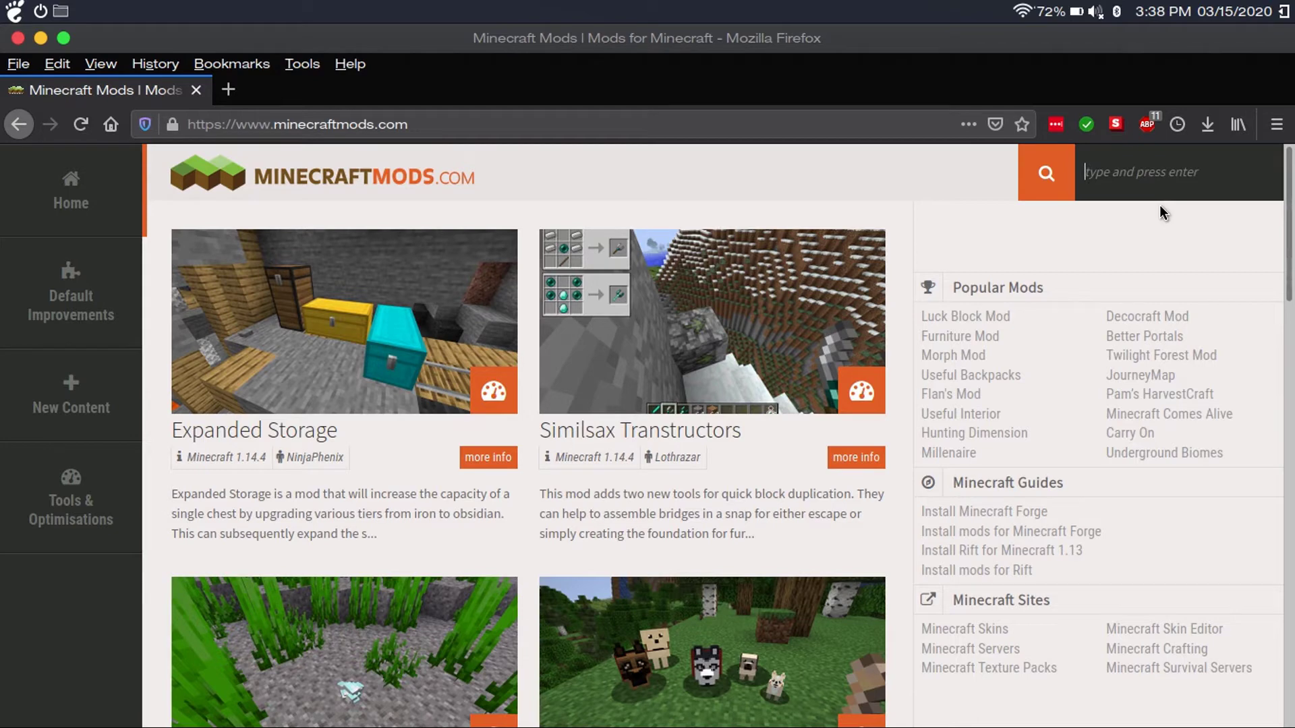
Search the Minecraft Mods site for "access control"
text(acc)
click(1159, 202)
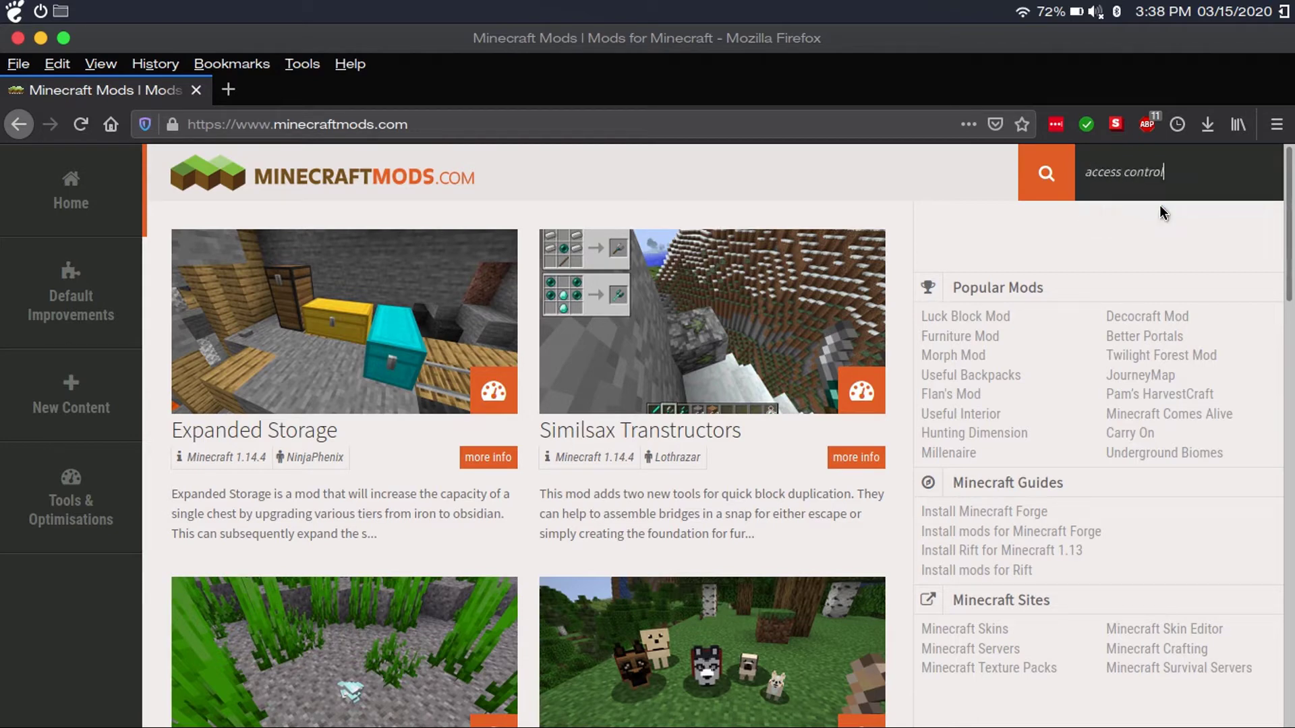
key(Return)
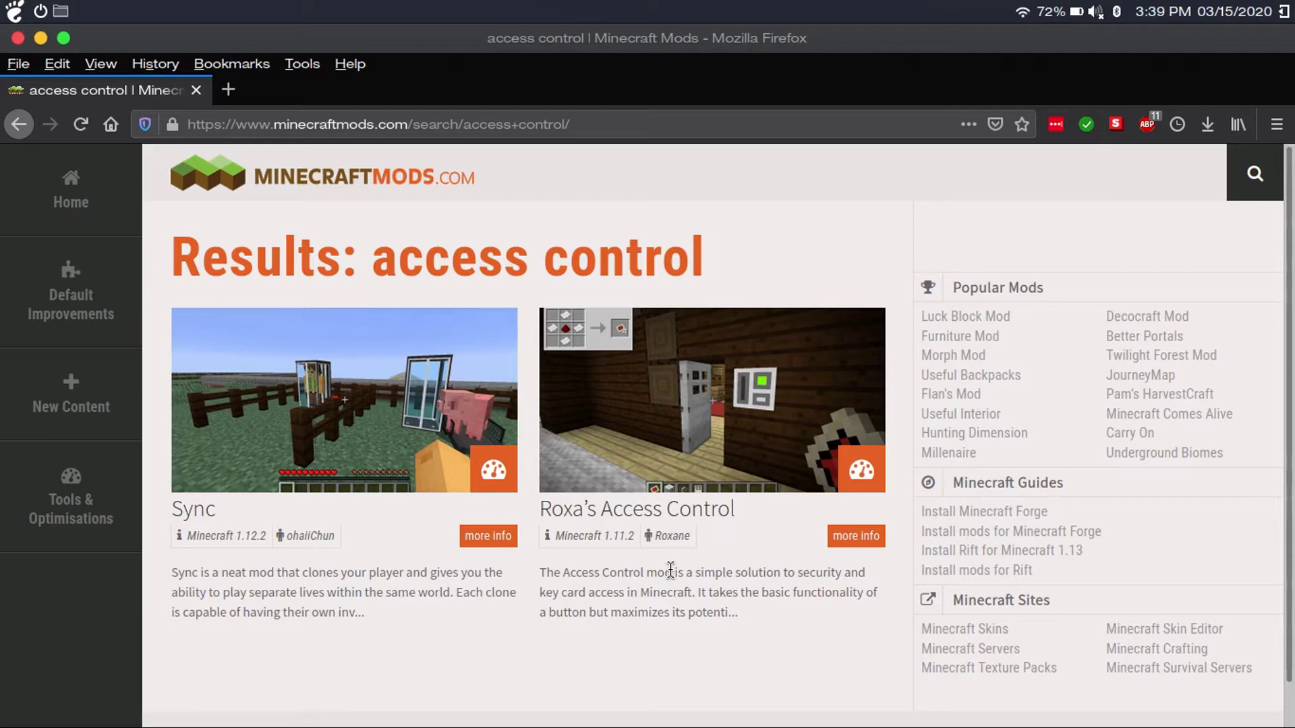
Request the Roxa's Access Control mod download from its MediaFire page and cancel saving the file
click(855, 543)
scroll(855, 544, down, 5)
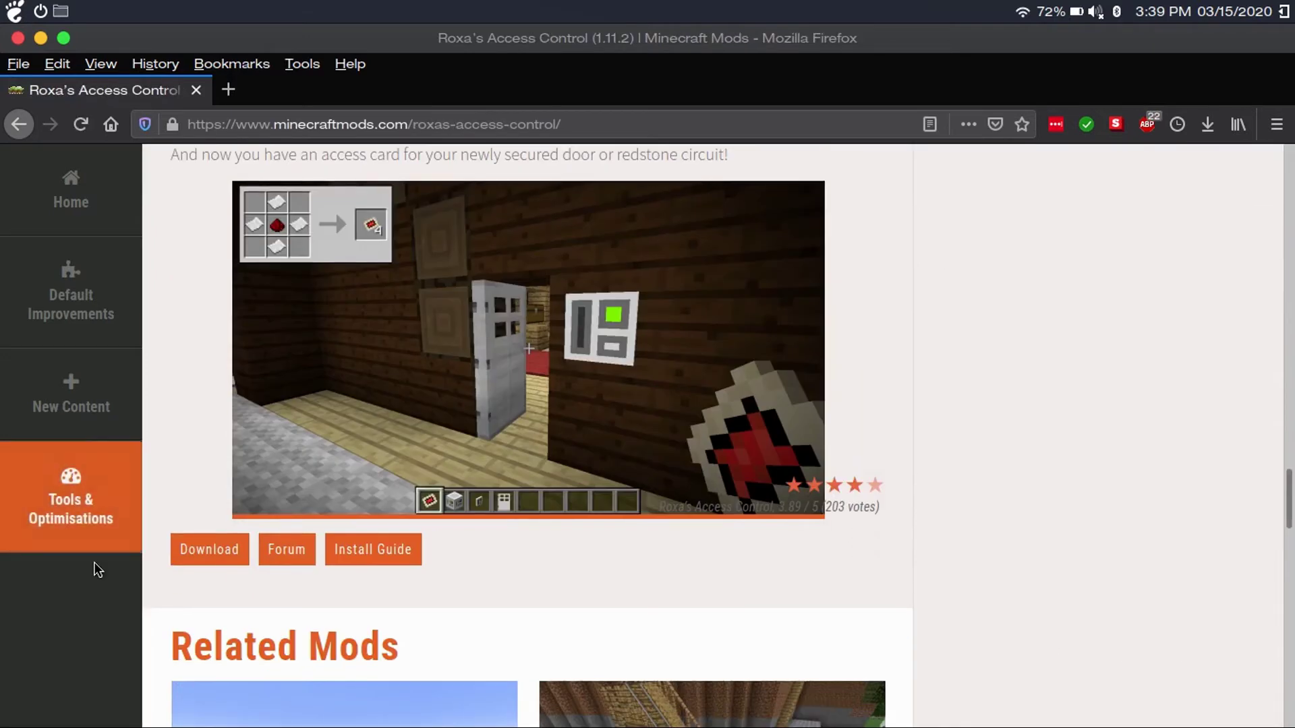
click(196, 546)
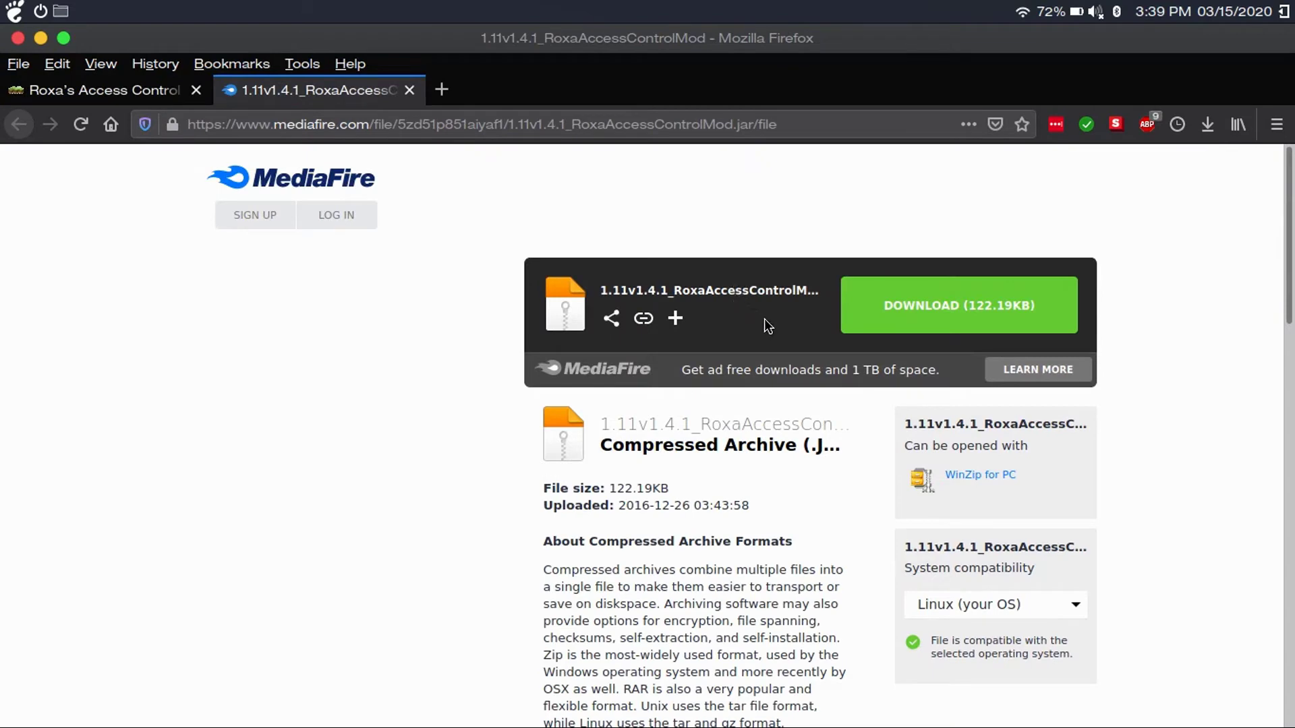
click(868, 301)
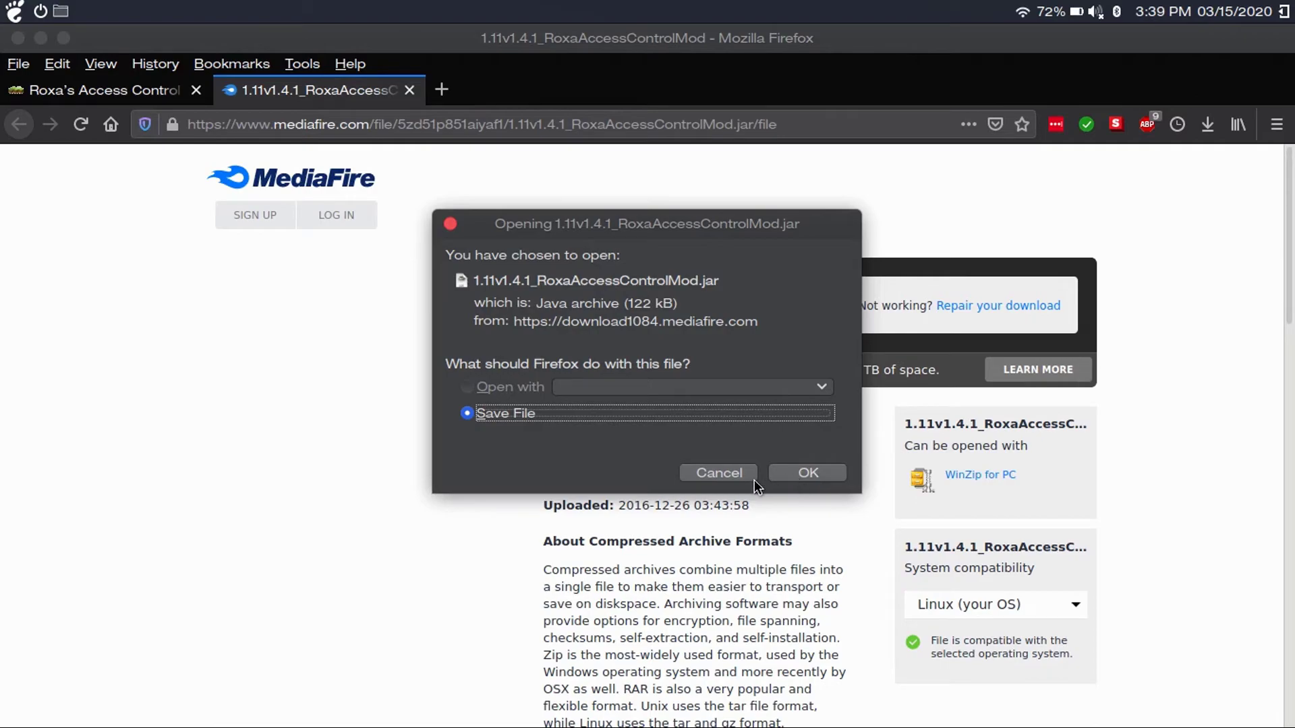
click(735, 475)
Switch to the file manager, inspect the mods folder inside the Home folder's hidden .minecraft folder, and close the window
key(alt+Tab)
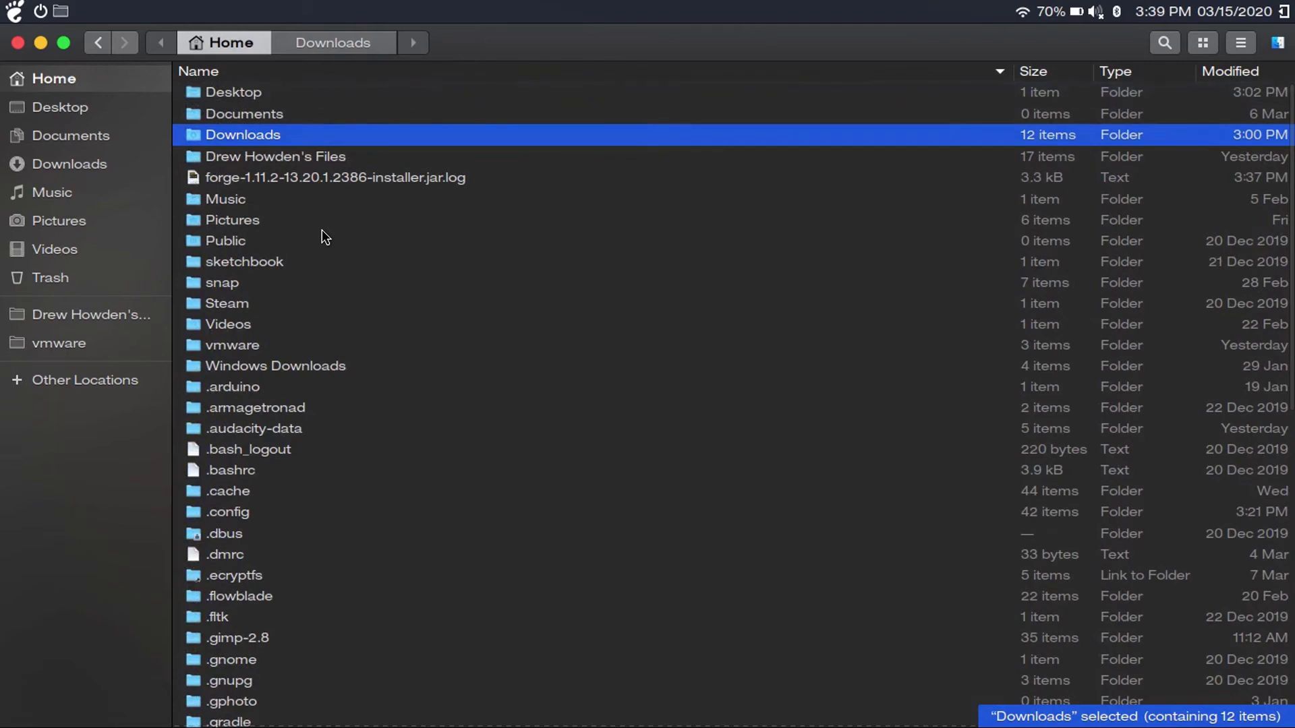
scroll(324, 238, down, 10)
scroll(323, 240, up, 10)
click(1240, 43)
click(910, 331)
scroll(423, 413, down, 8)
click(291, 461)
double_click(272, 451)
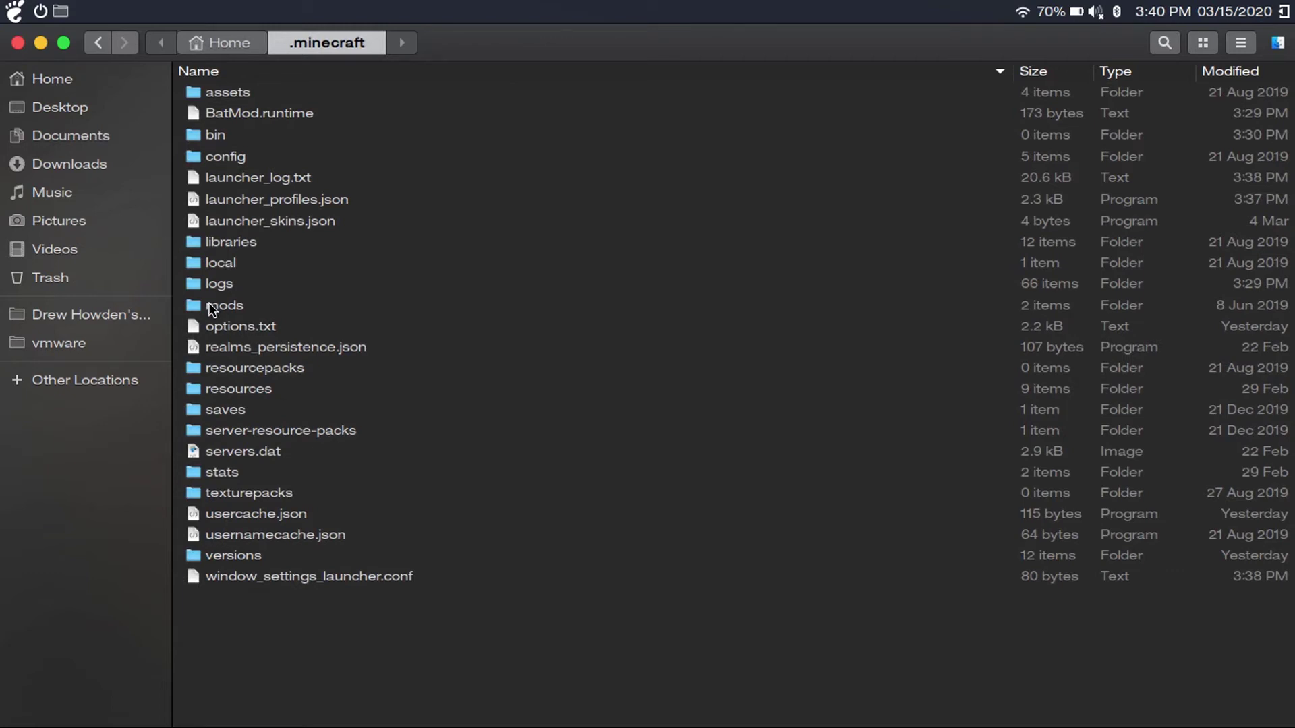
double_click(209, 305)
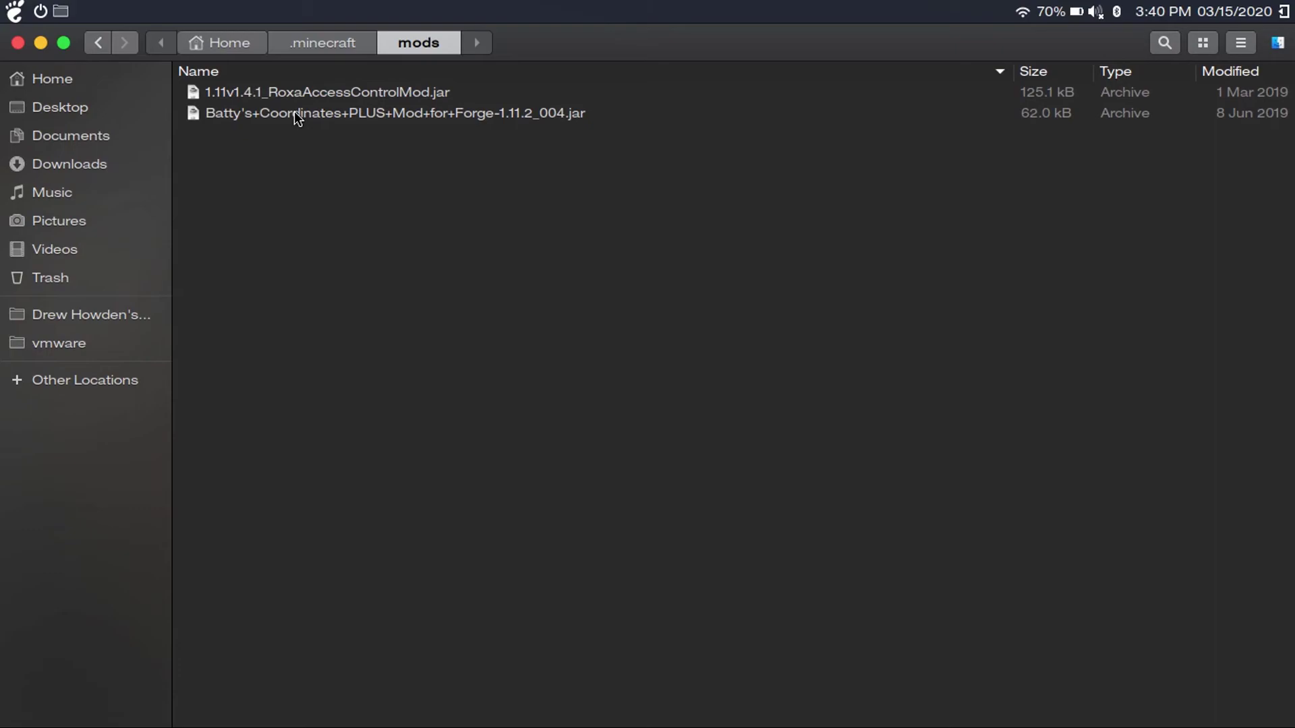
key(ctrl+w)
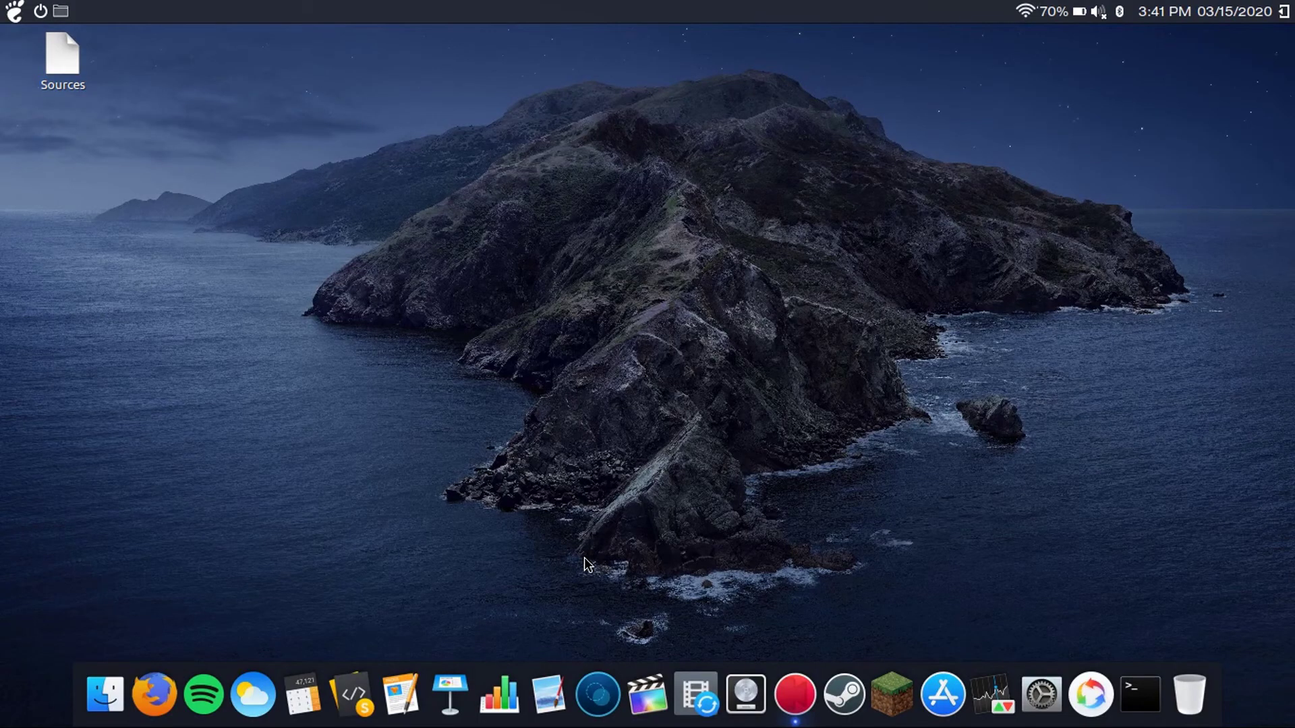
Launch Minecraft with the forge profile and load a singleplayer world
click(892, 692)
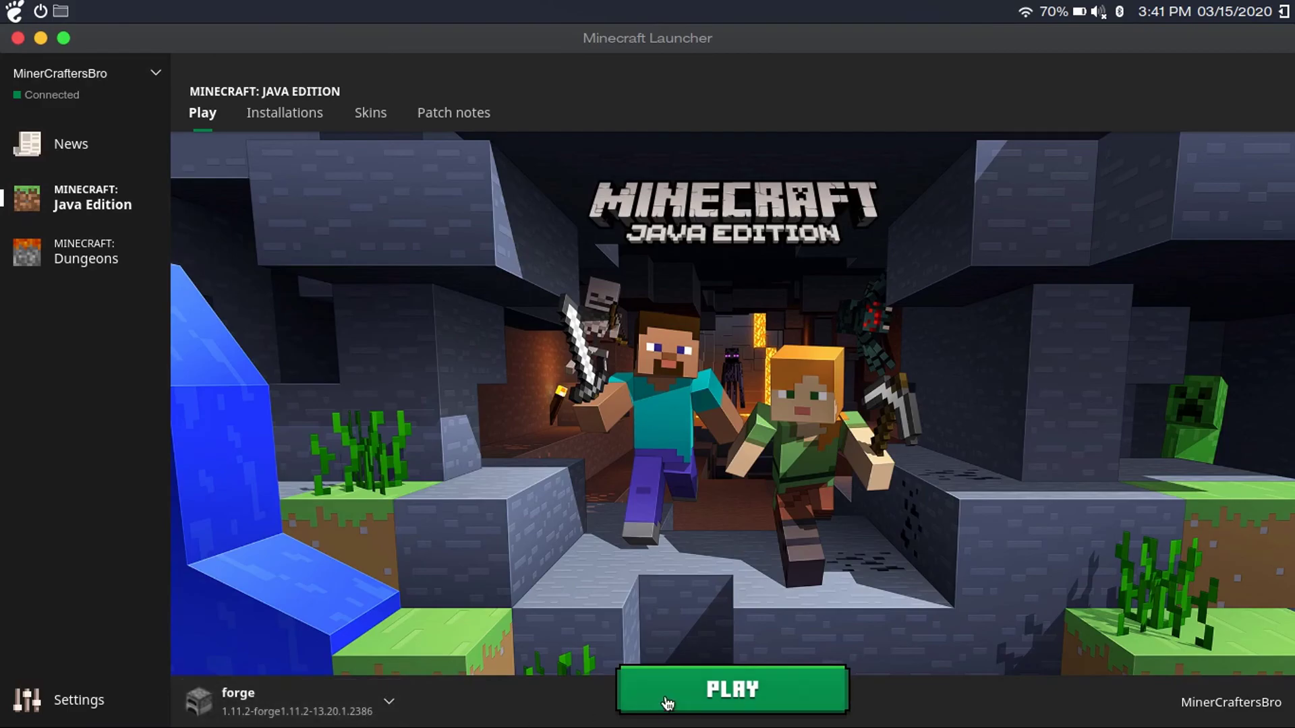
click(668, 703)
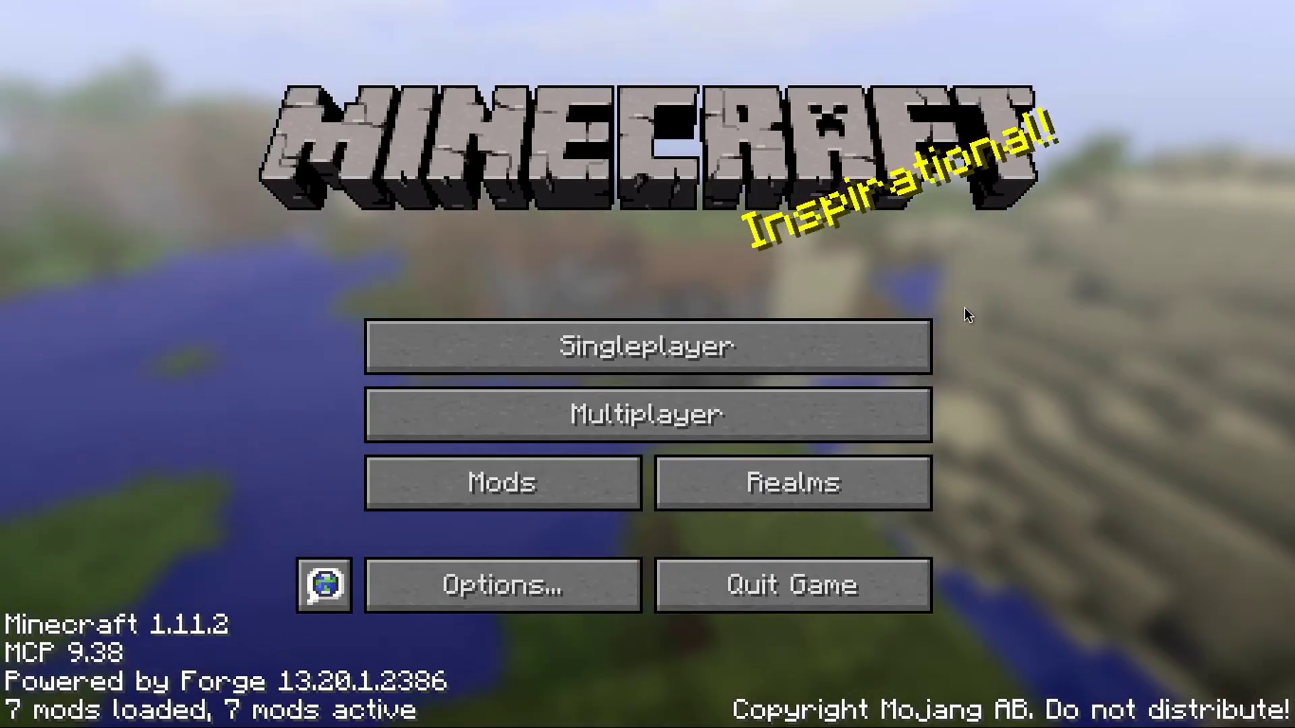
click(843, 344)
click(323, 148)
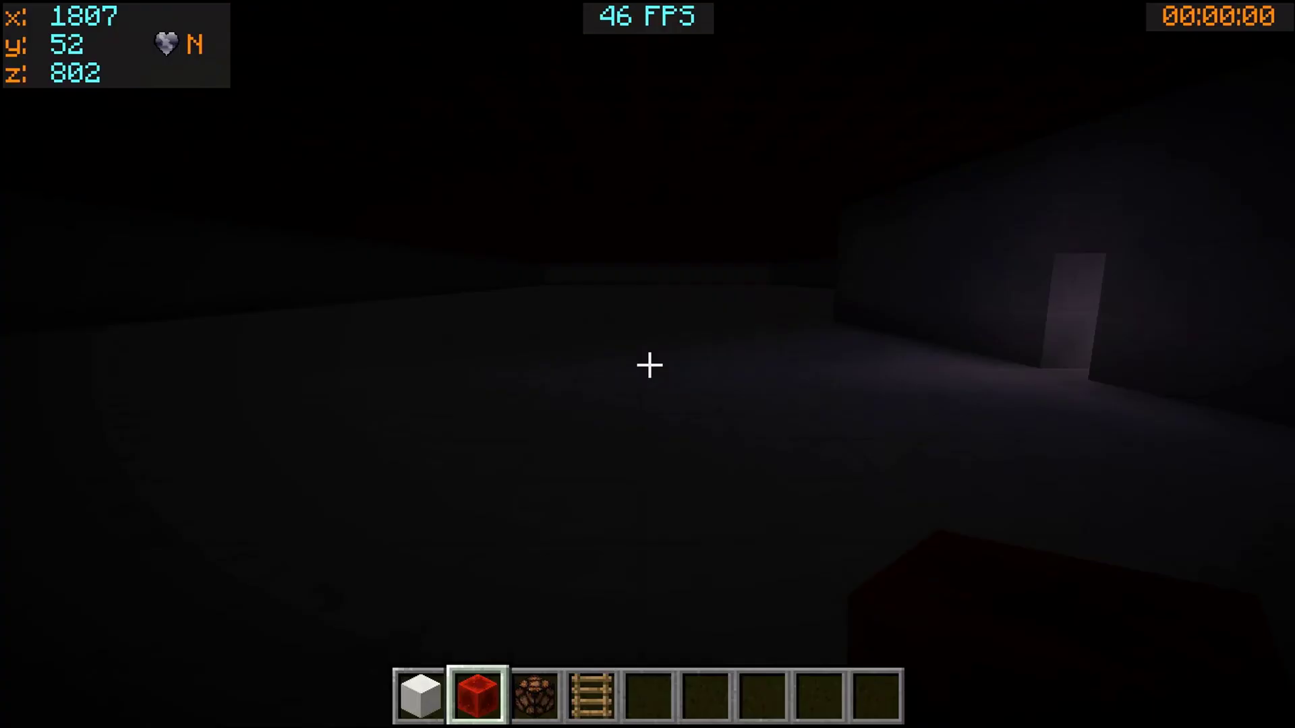
Check the Redstone category of the creative inventory for the Access Control mod's items, and quit the game
key(e)
click(597, 159)
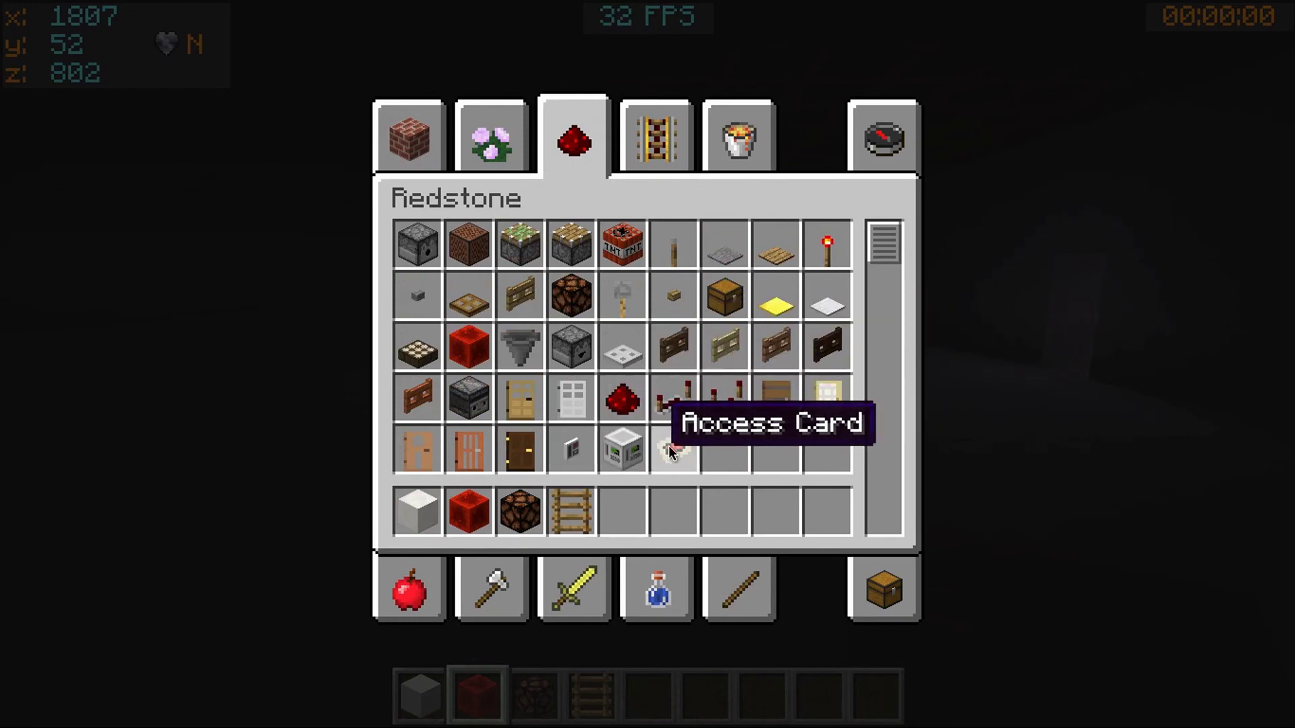
key(e)
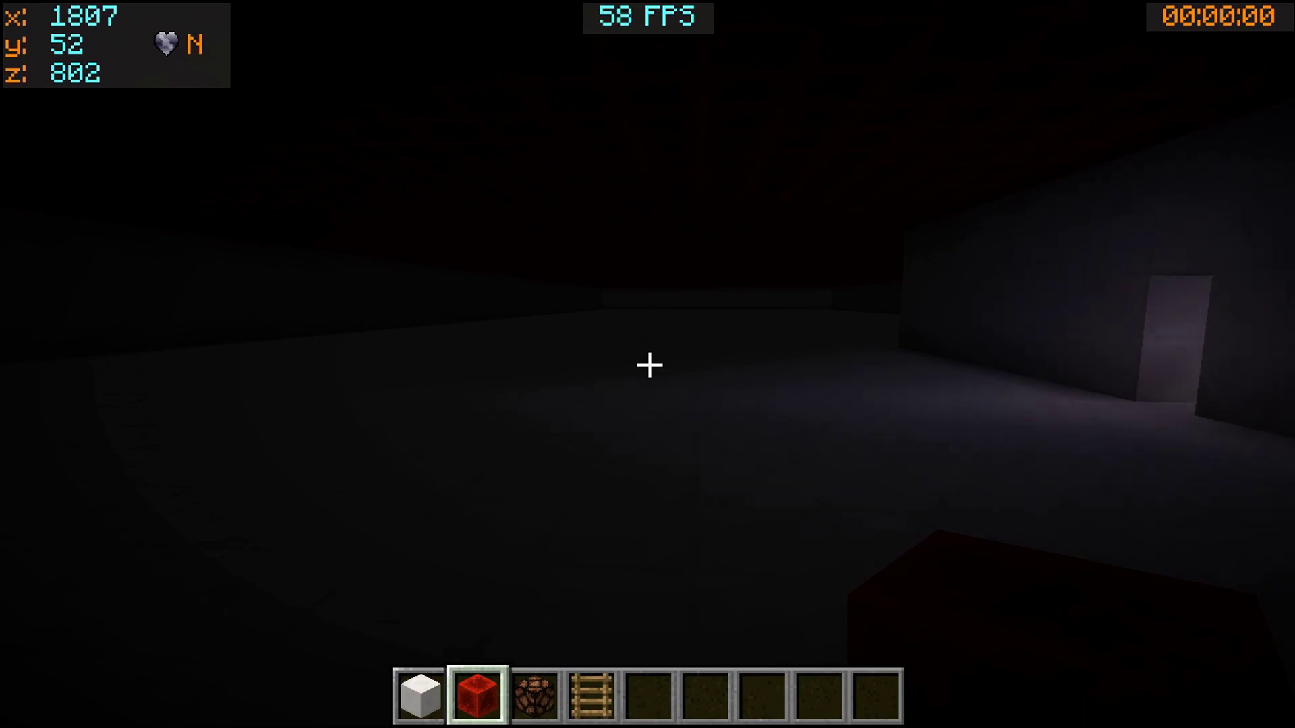
key(alt+F4)
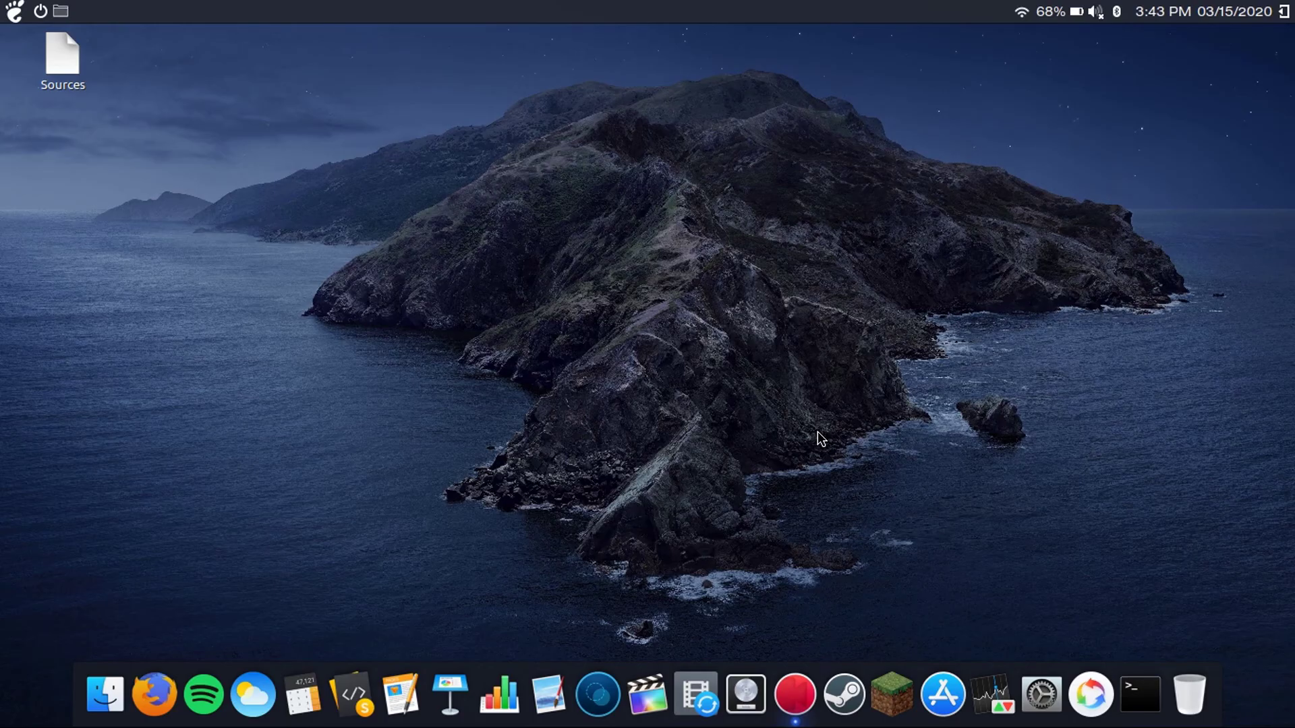